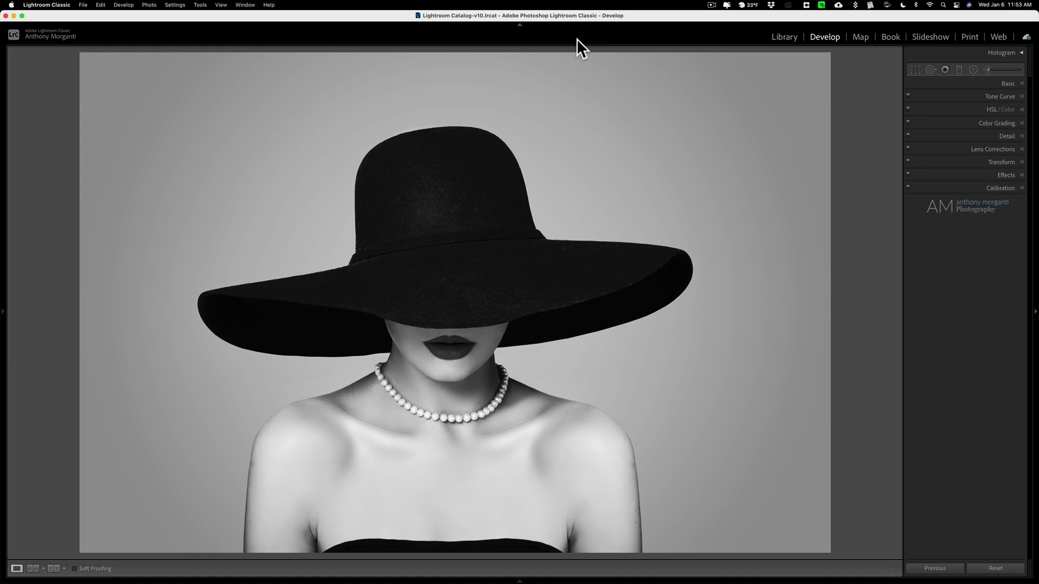
Step: Expand the Color Grading panel to show the shadows, midtones and highlights wheels
click(978, 122)
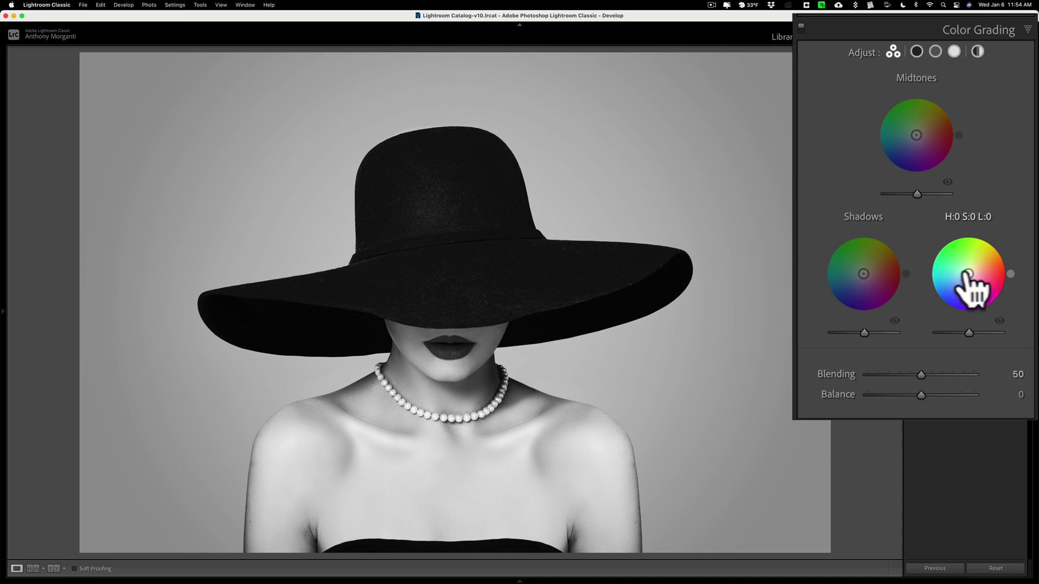
Step: Grade the highlights to yellow at H:60 S:75
drag(967, 274, 977, 255)
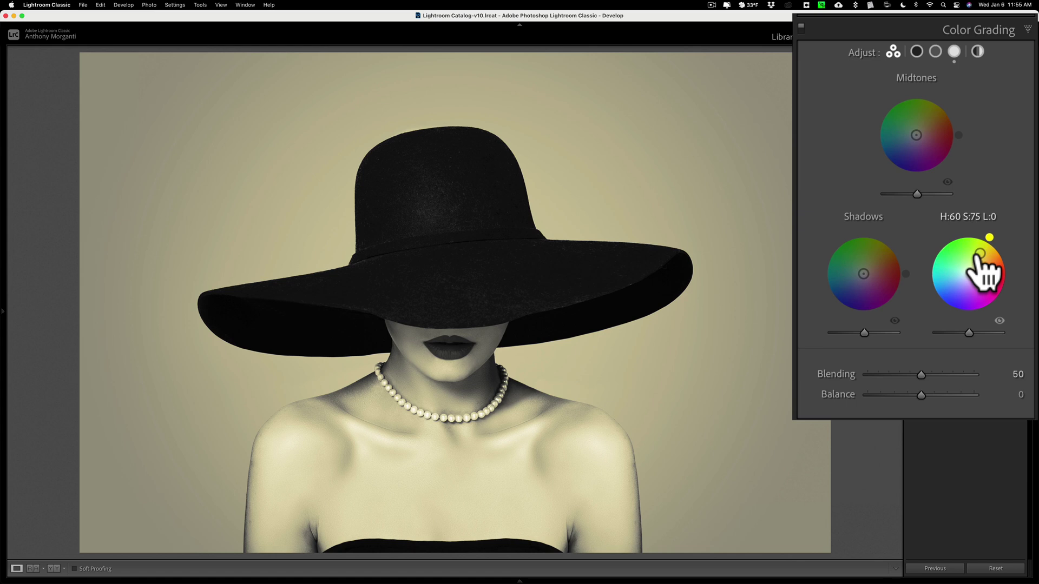
Step: Grade the shadows to complementary blue at H:240 S:57
drag(863, 274, 854, 289)
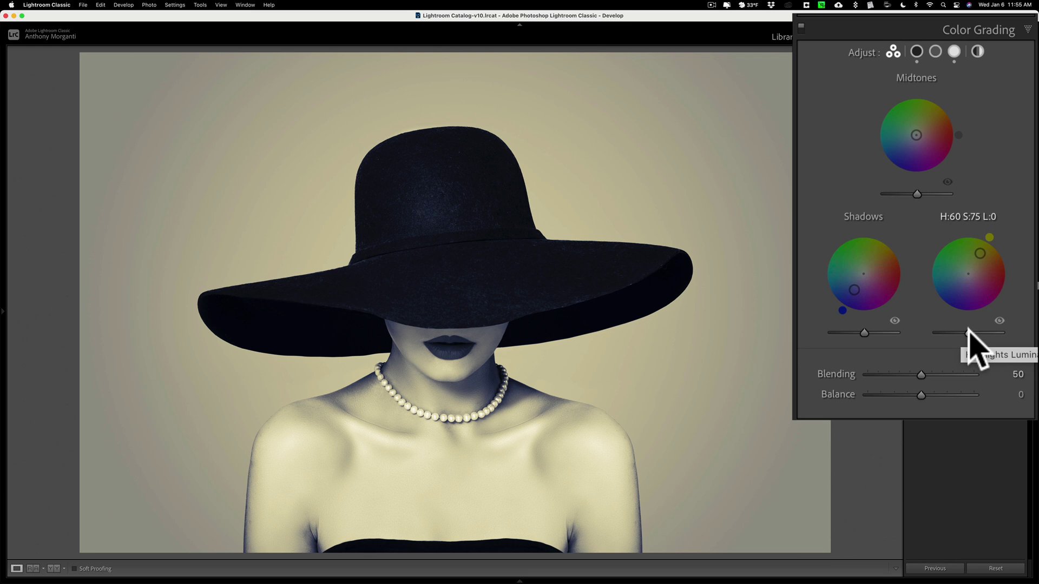
Step: Raise highlights luminance and shadows luminance to +24, then reset Balance to 0 and Blending to 50
mouse_move(969, 332)
mouse_down()
mouse_move(988, 332)
mouse_move(949, 332)
mouse_move(982, 333)
mouse_up()
mouse_move(865, 332)
mouse_down()
mouse_move(881, 332)
mouse_move(871, 333)
mouse_up()
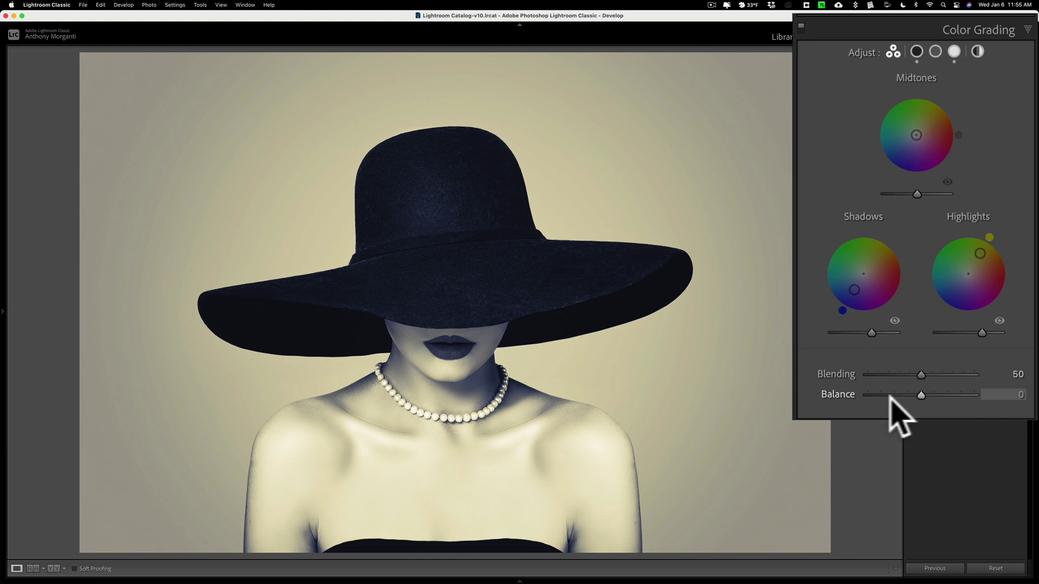
drag(923, 396, 949, 396)
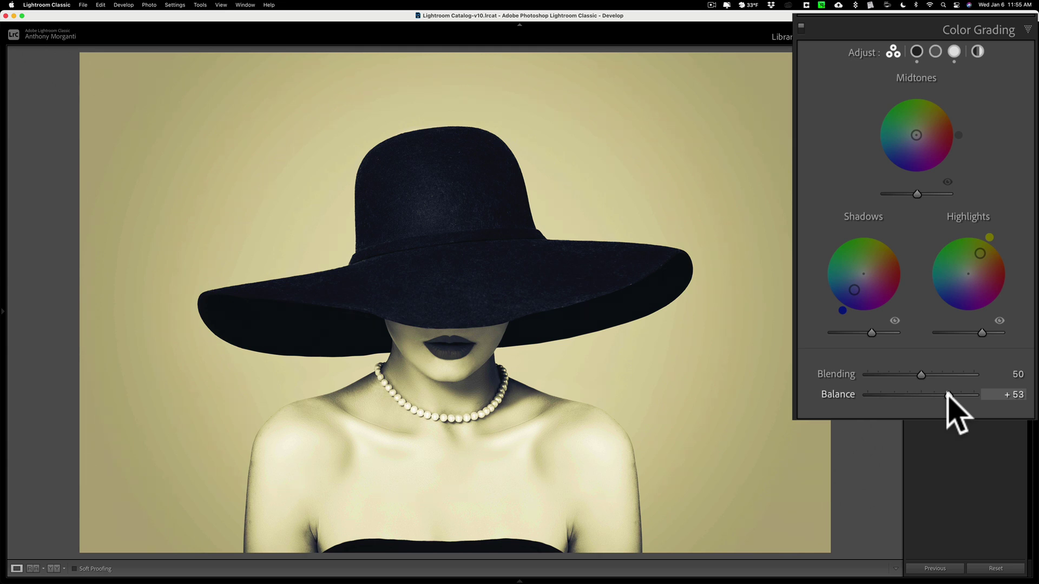
drag(948, 396, 931, 375)
double_click(923, 395)
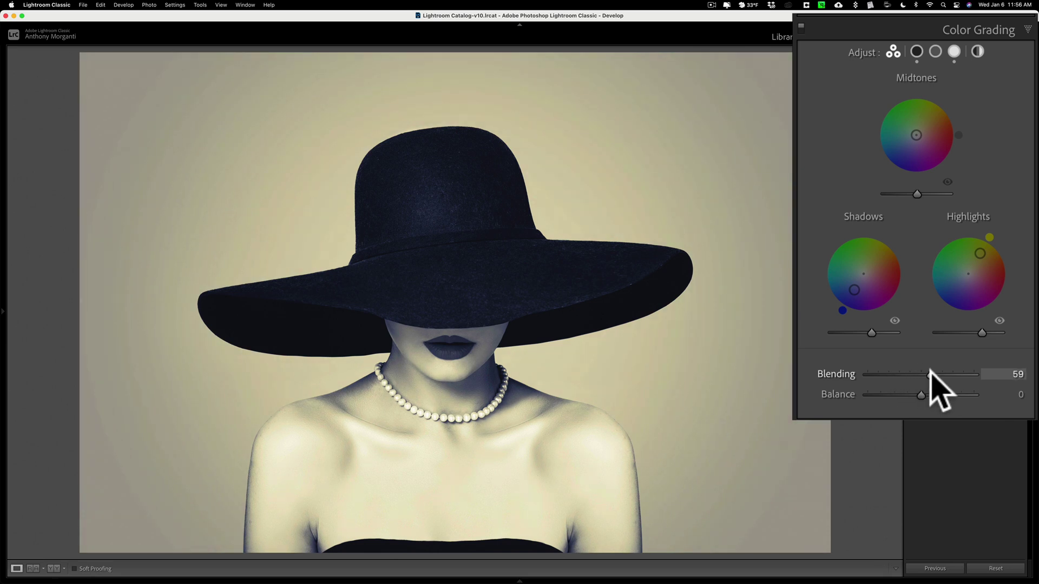
double_click(930, 375)
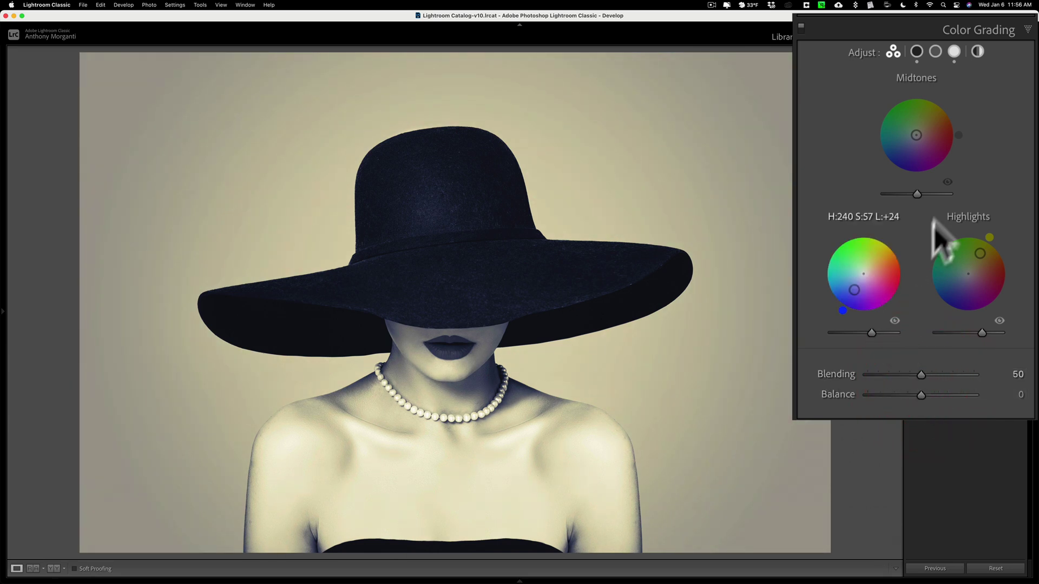
mouse_move(916, 135)
mouse_down()
mouse_move(905, 124)
mouse_move(896, 136)
mouse_move(928, 138)
mouse_move(919, 127)
mouse_move(917, 135)
mouse_up()
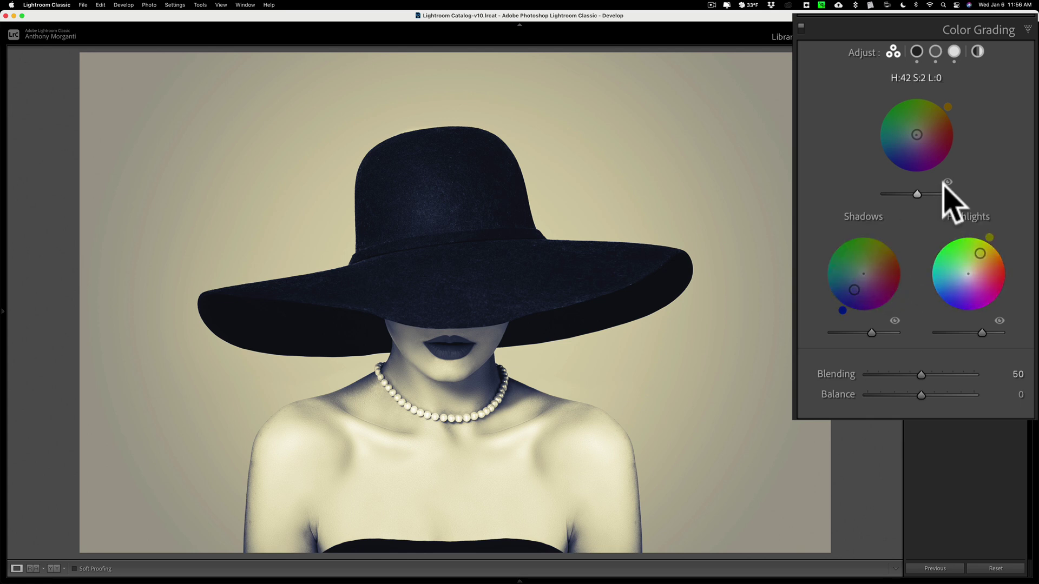
mouse_move(917, 136)
mouse_down()
mouse_move(893, 135)
mouse_move(906, 130)
mouse_up()
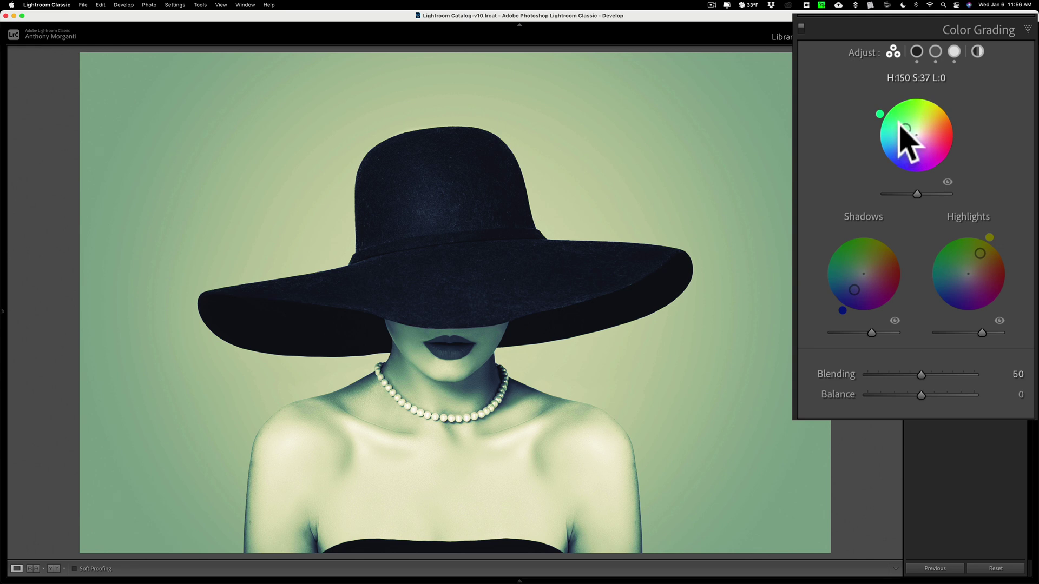
double_click(907, 130)
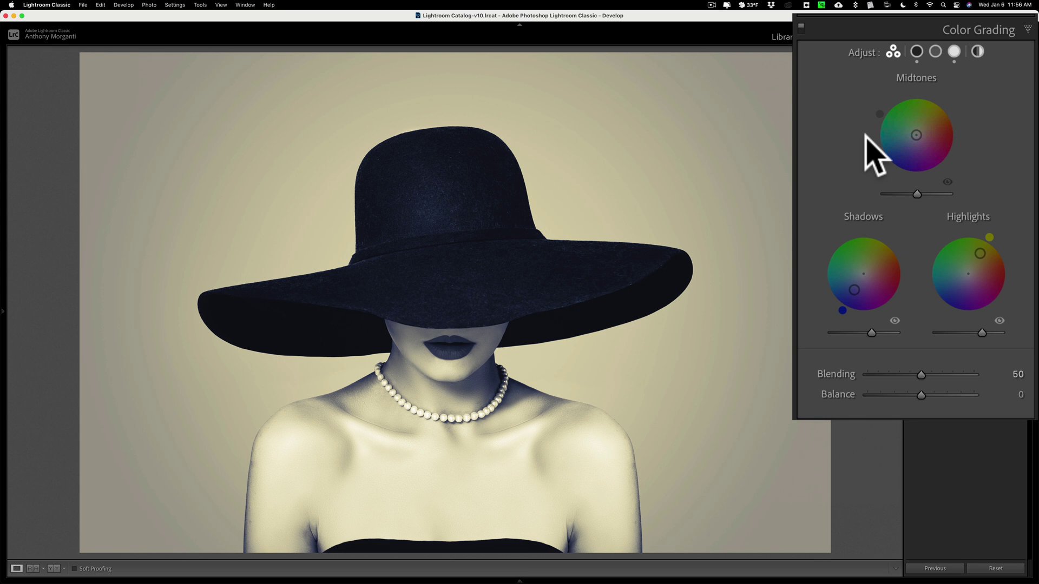
Step: Advance to the black-and-white photo of two women by a wall
key(Right)
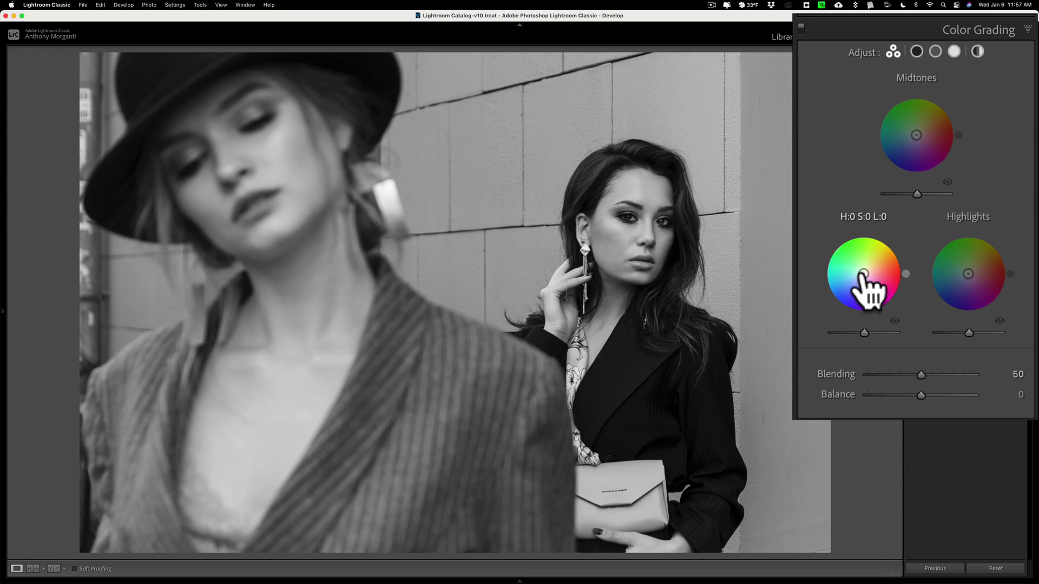
Step: Tint shadows green, midtones teal (H:160 S:36), highlights purple (H:280 S:42); slightly lower midtones luminance
drag(863, 274, 878, 261)
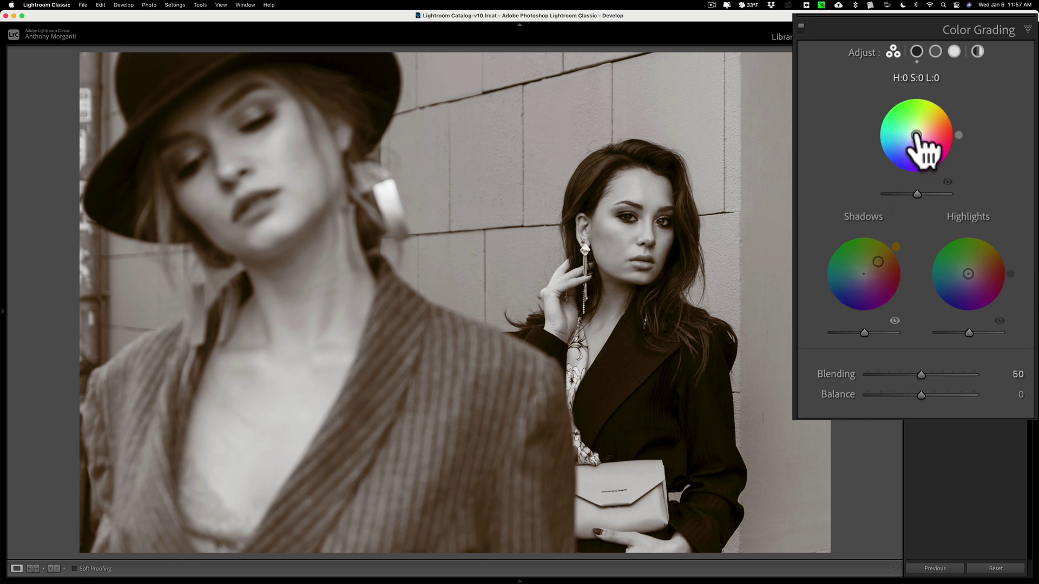
drag(916, 135, 904, 132)
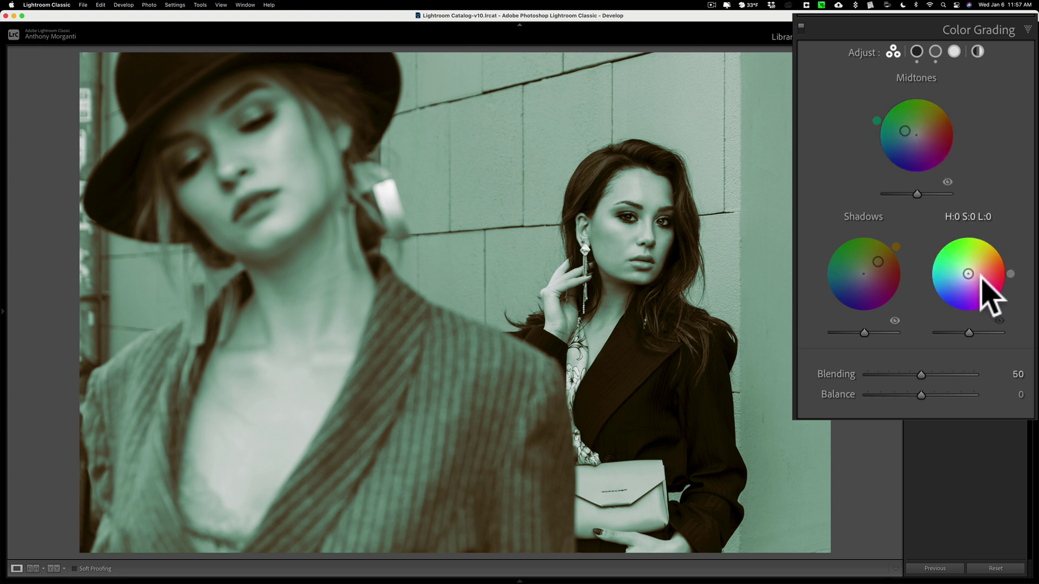
drag(969, 273, 970, 287)
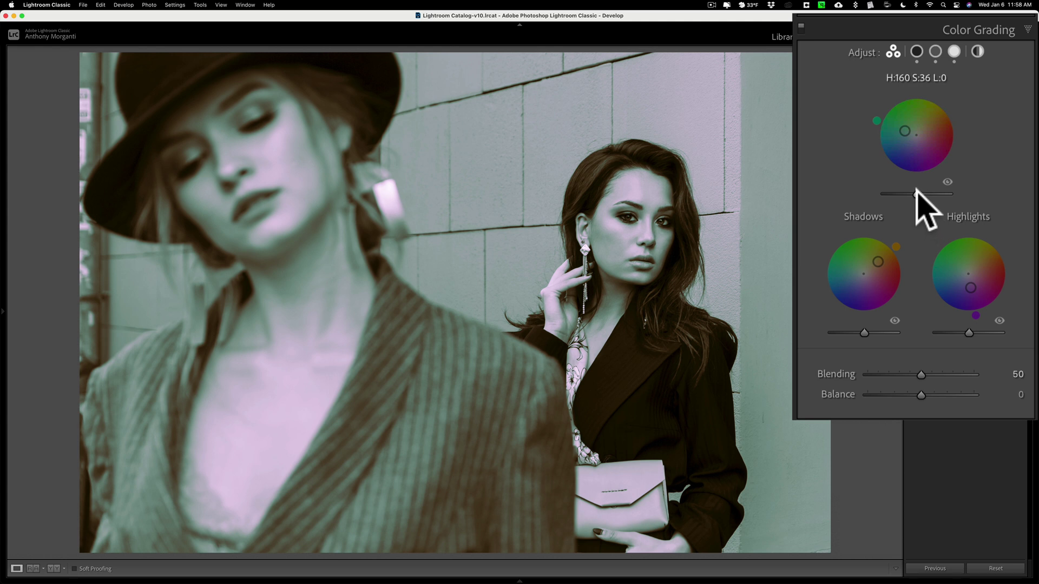
mouse_move(917, 195)
mouse_down()
mouse_move(928, 193)
mouse_move(907, 193)
mouse_move(922, 194)
mouse_up()
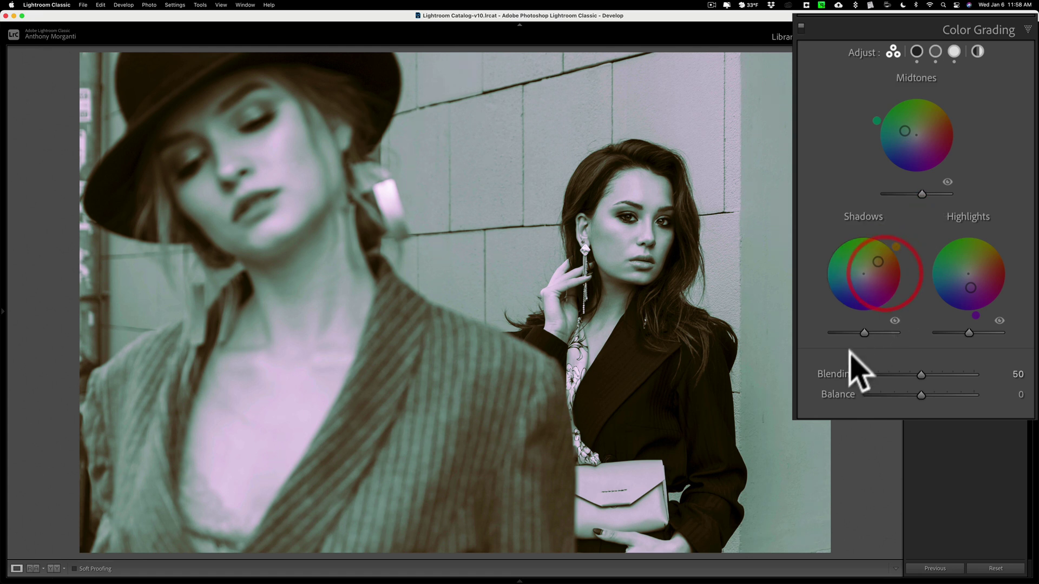
Step: Raise the shadows and highlights luminance, set Balance to +25, then advance to the next photo
drag(868, 332, 881, 333)
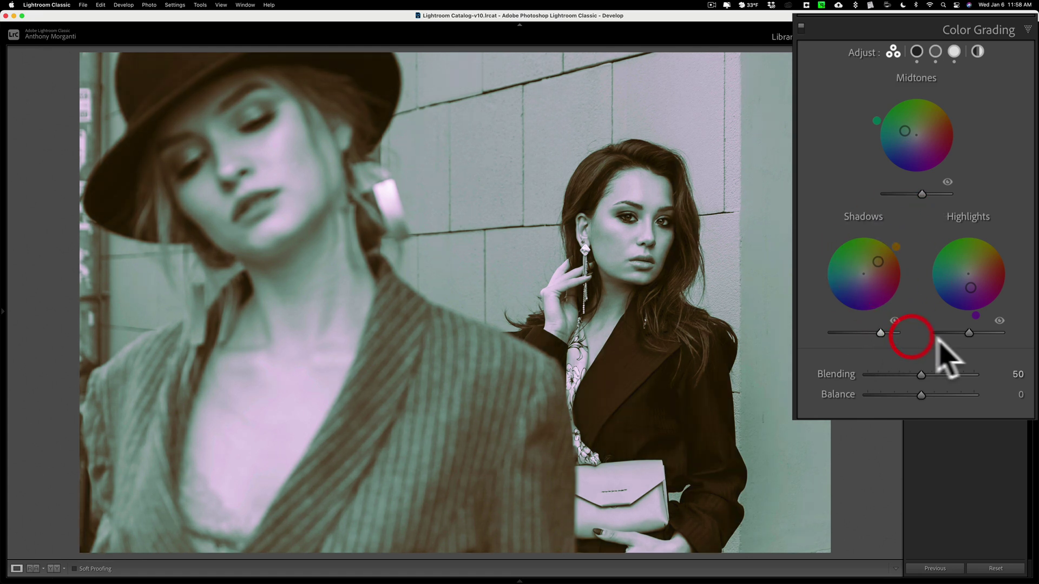
drag(969, 333, 981, 333)
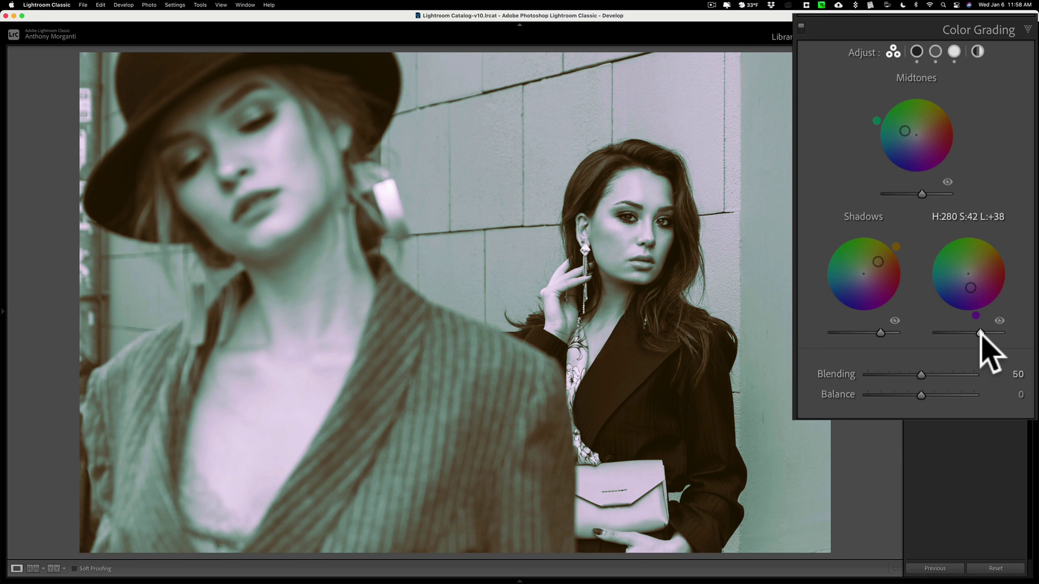
mouse_move(928, 396)
mouse_down()
mouse_move(919, 395)
mouse_move(935, 396)
mouse_up()
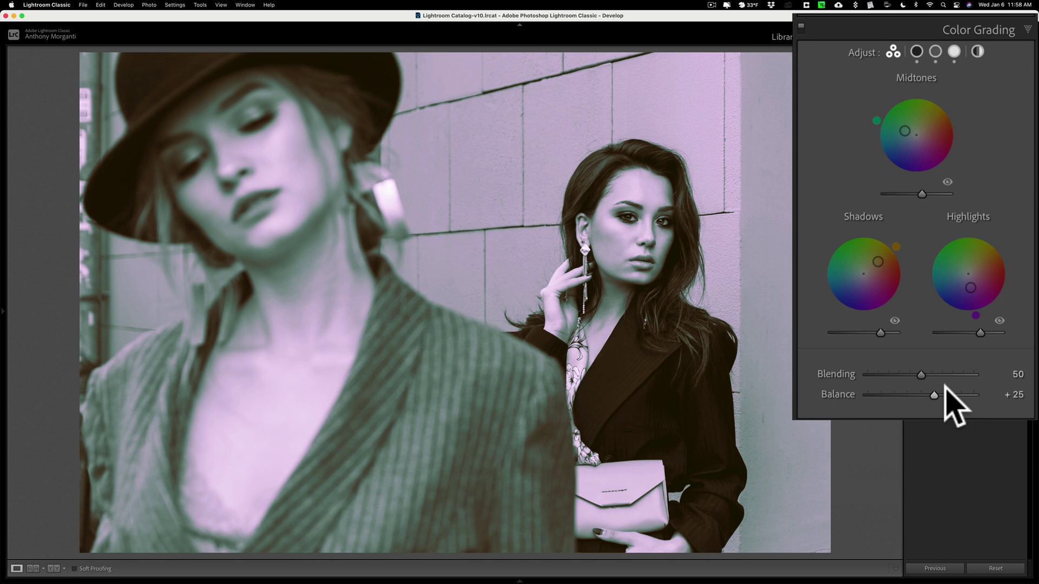
key(Right)
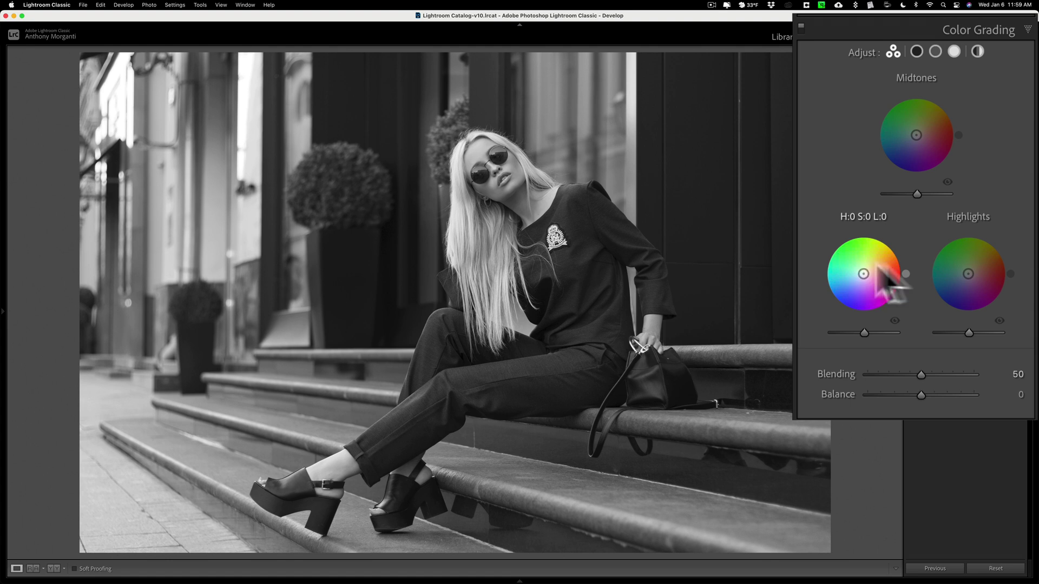
Step: Tint the shadows blue at H:239 S:44 and the midtones cyan-blue at H:209 S:61
drag(862, 274, 856, 286)
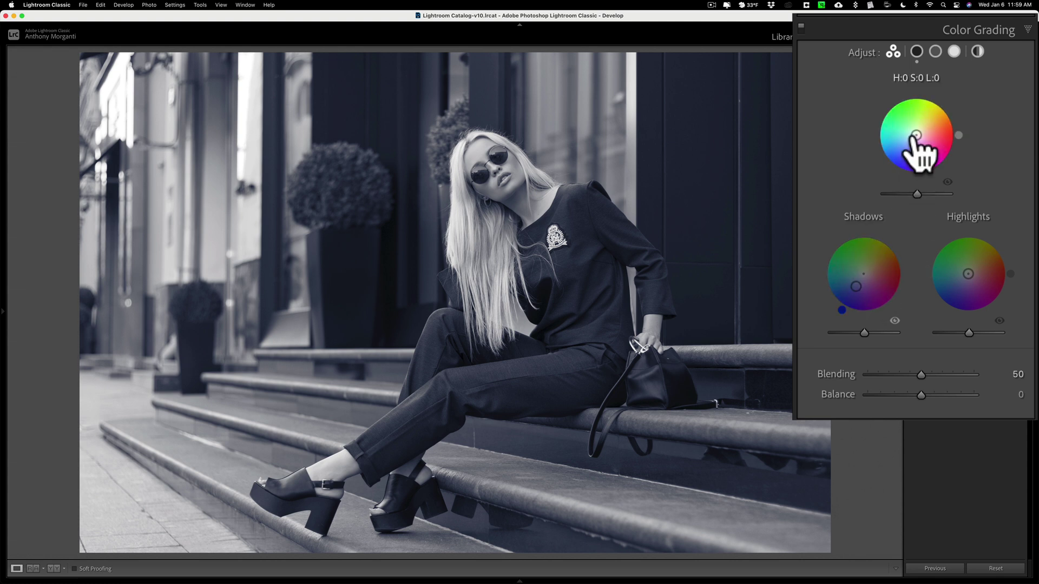
drag(914, 136, 899, 145)
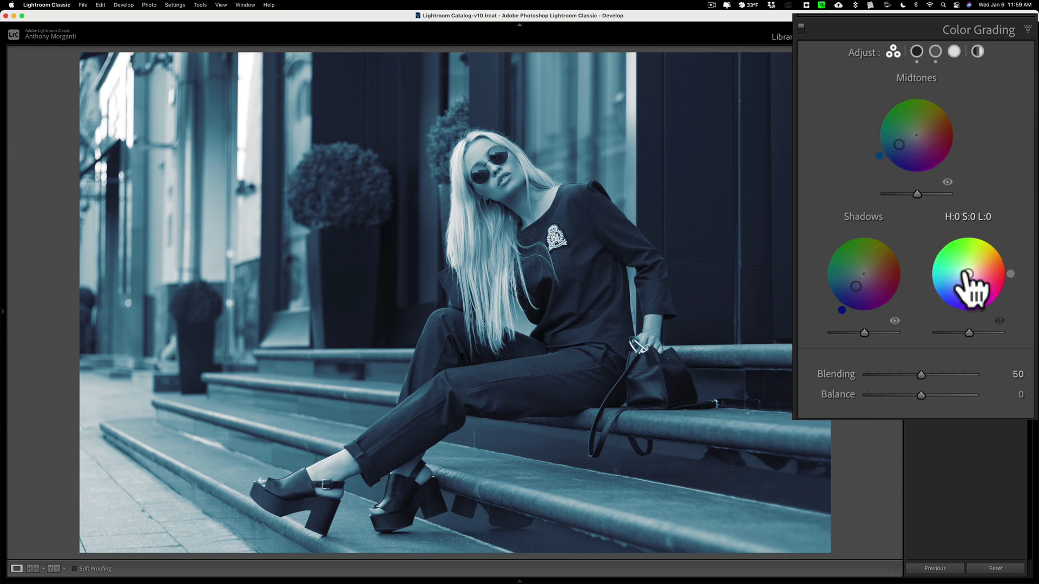
Step: Tint highlights teal, raise midtones, shadows and highlights luminance, set Balance to +77, adjust Blending
drag(968, 274, 949, 273)
drag(949, 272, 947, 274)
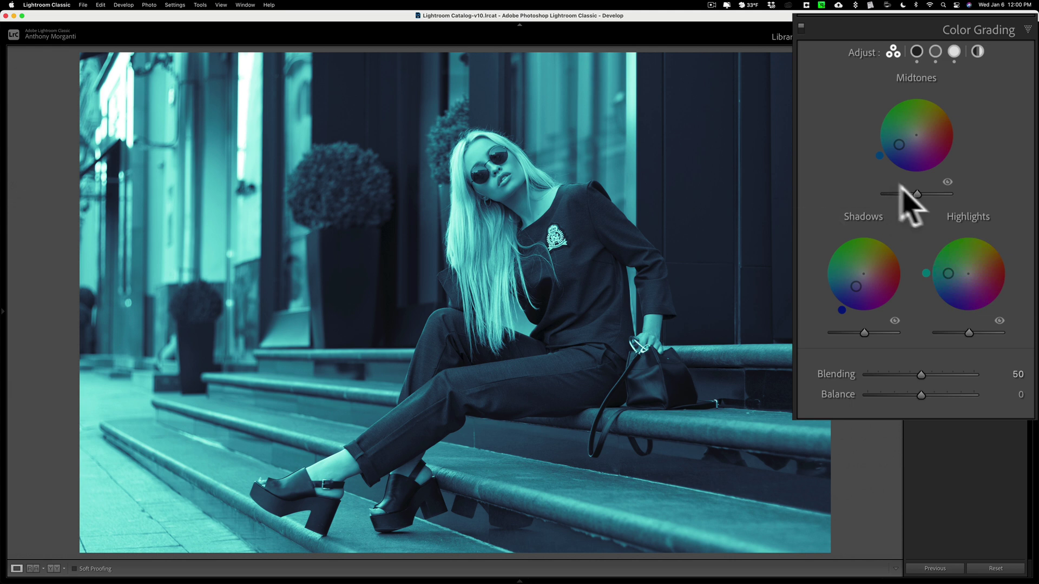
drag(917, 194, 932, 194)
drag(864, 333, 882, 333)
drag(968, 333, 986, 333)
drag(920, 394, 959, 395)
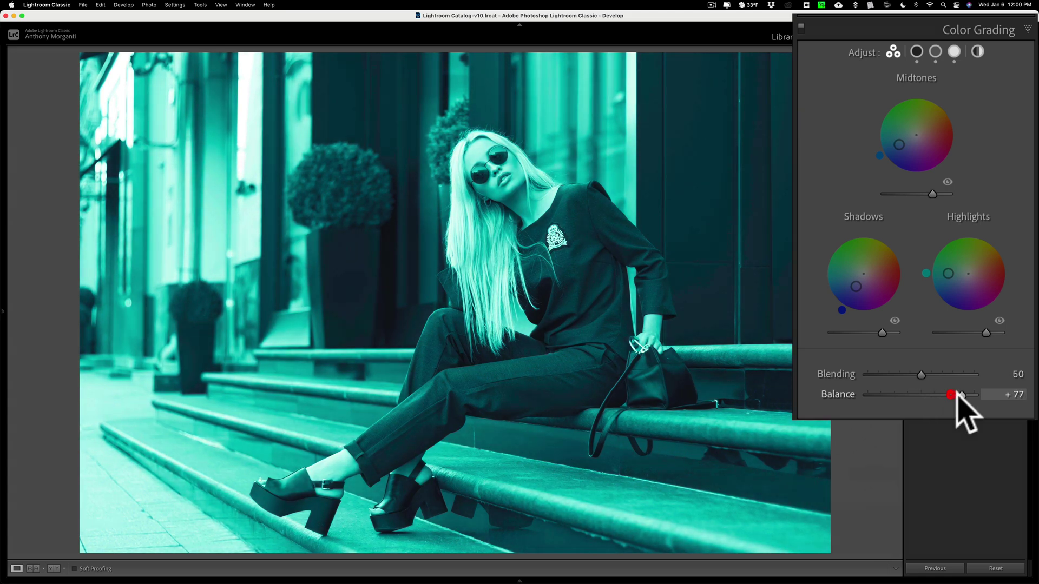
mouse_move(921, 375)
mouse_down()
mouse_move(940, 375)
mouse_move(882, 375)
mouse_move(962, 375)
mouse_move(910, 375)
mouse_move(923, 373)
mouse_up()
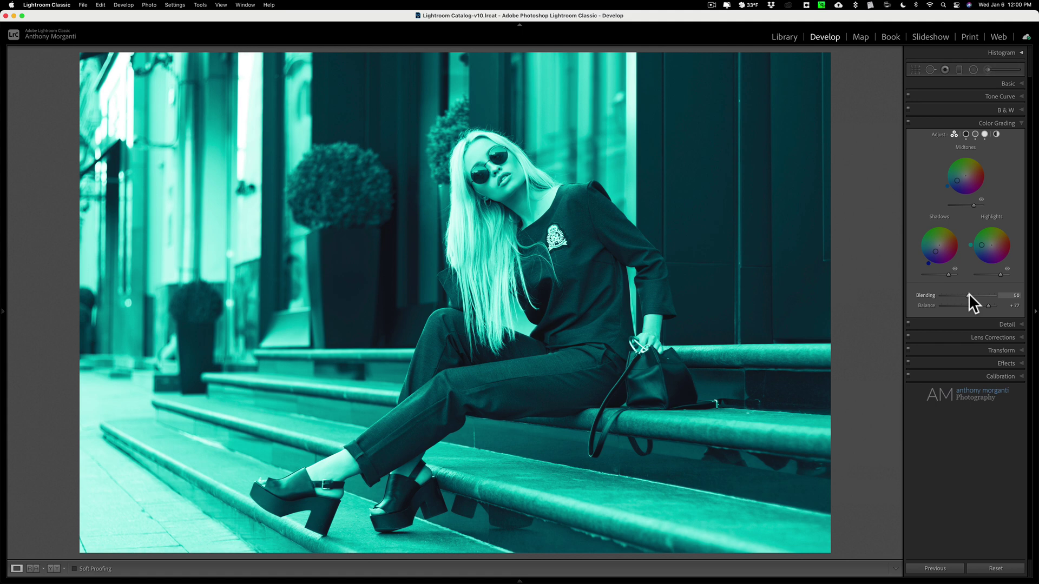
key(Left)
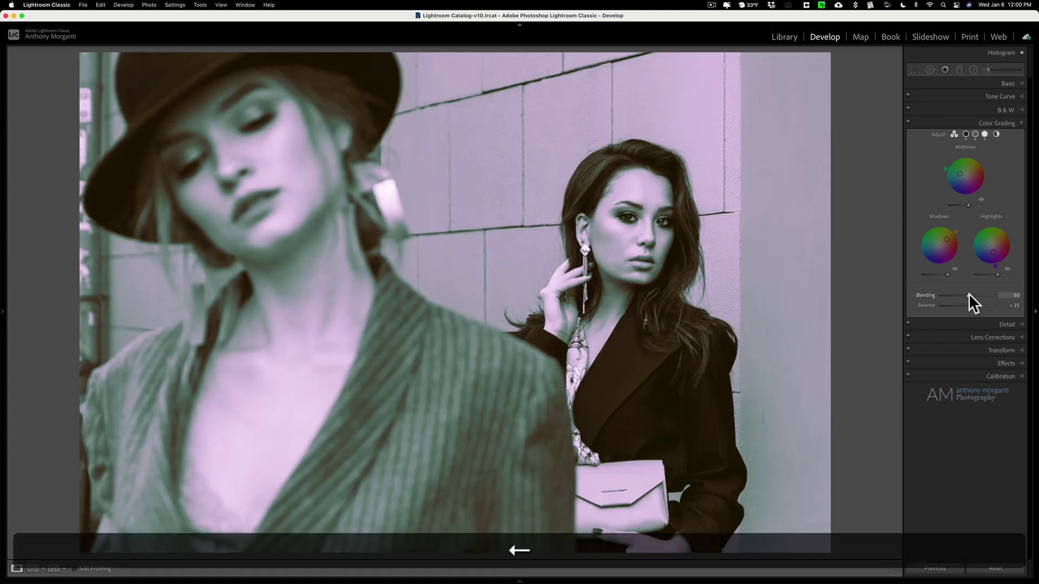